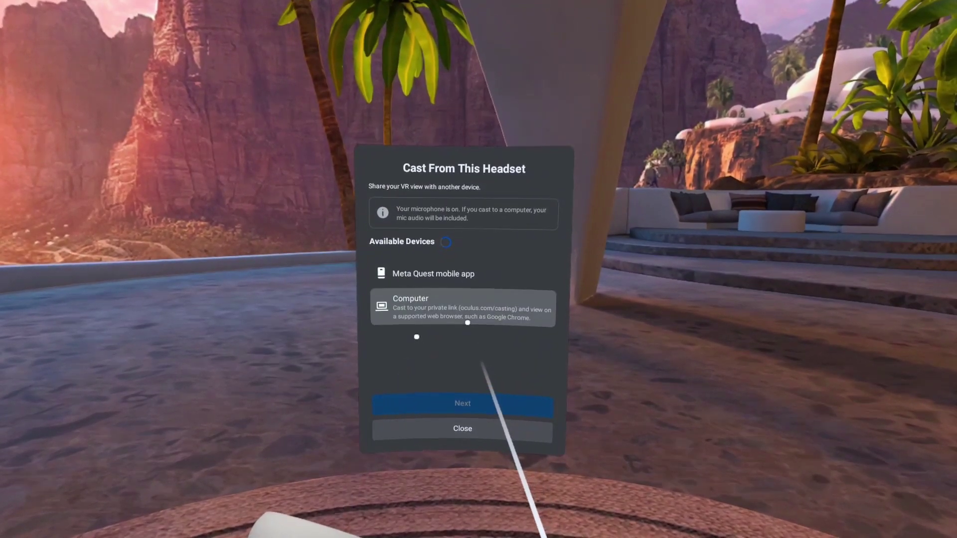
Choose Computer as the casting destination so the headset view streams to oculus.com/casting.
left_click(463, 315)
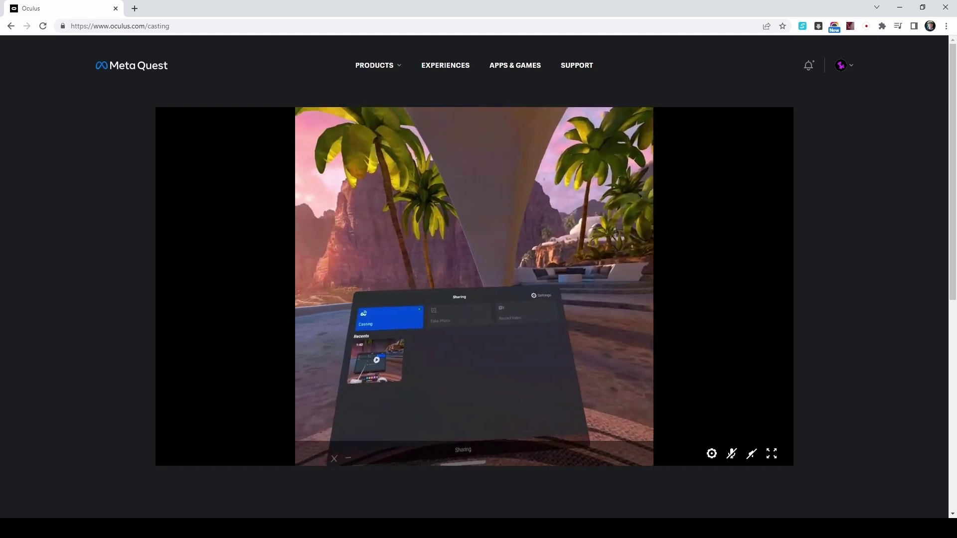
Turn on widescreen crop, raise cast volume to about half, unmute the mic, and go full screen.
left_click(712, 454)
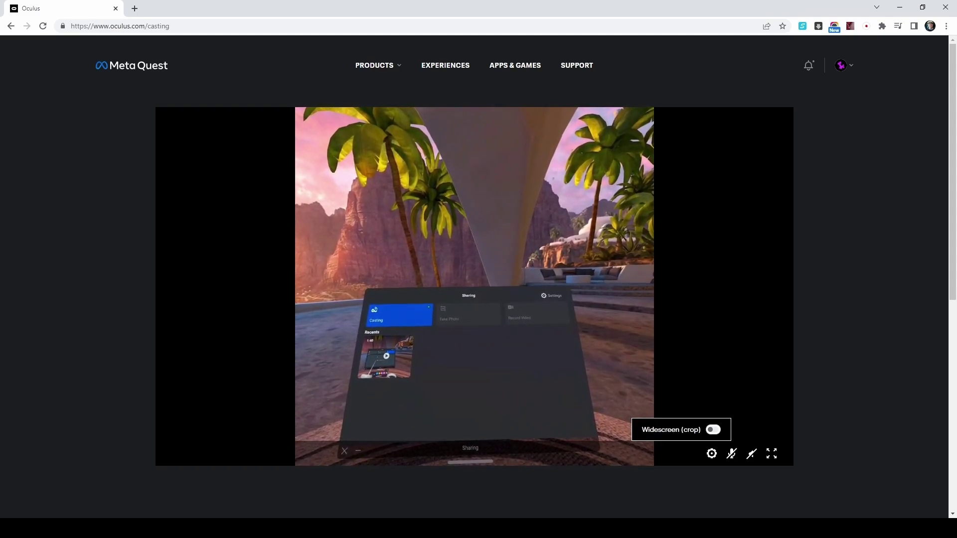
left_click(713, 430)
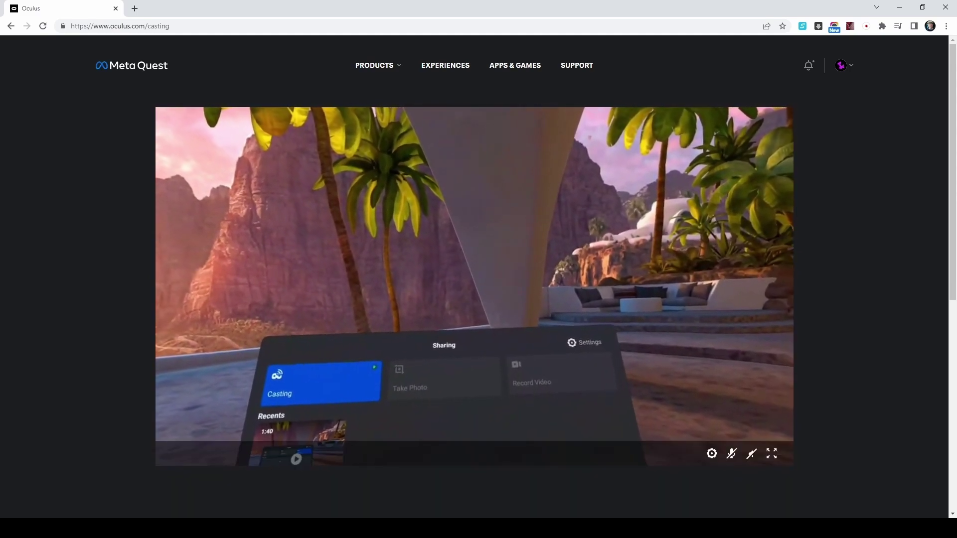
mouse_move(752, 454)
left_click_drag(752, 440, 752, 428)
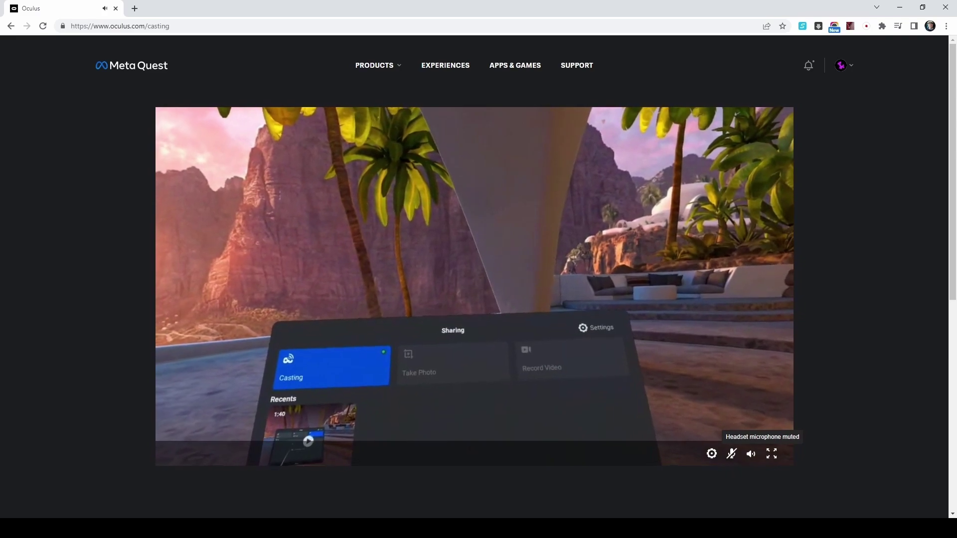
left_click(731, 454)
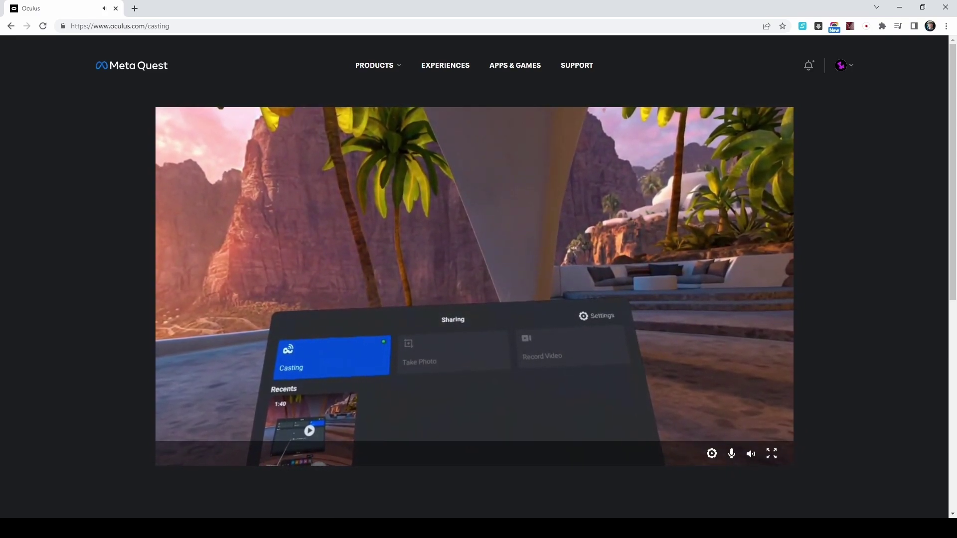
left_click(772, 454)
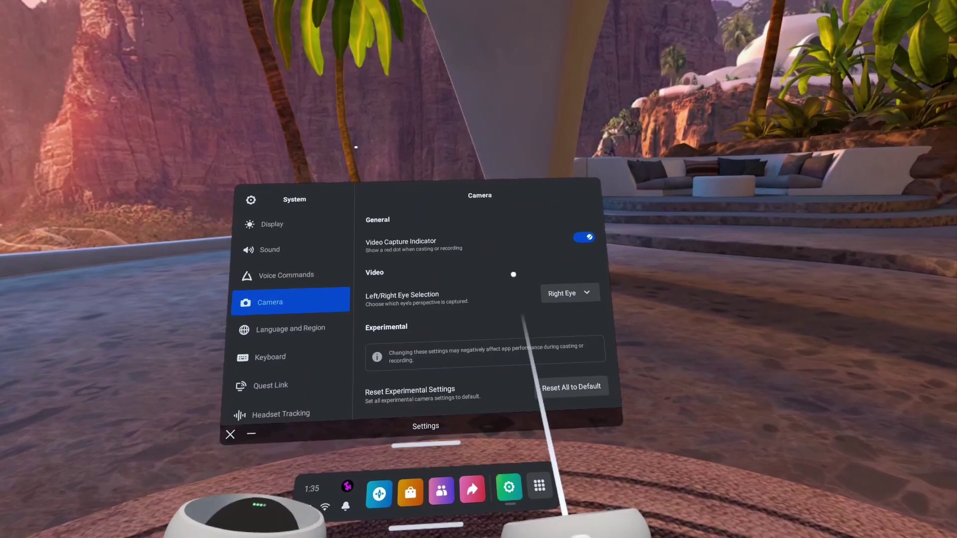
Keep stabilization Off, Landscape 1920 x 1080 and 36 fps, then view Experimental features.
scroll(511, 274, "down", 3)
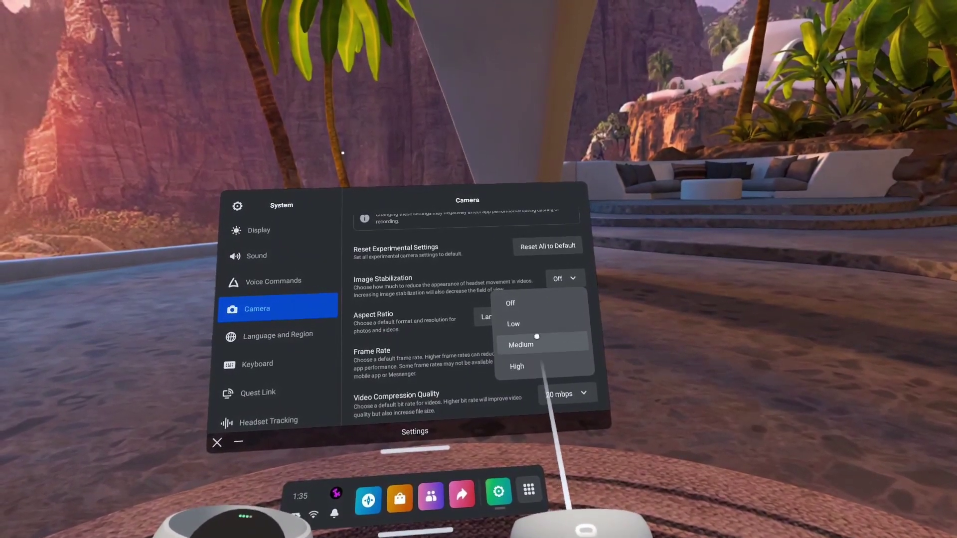
left_click(475, 277)
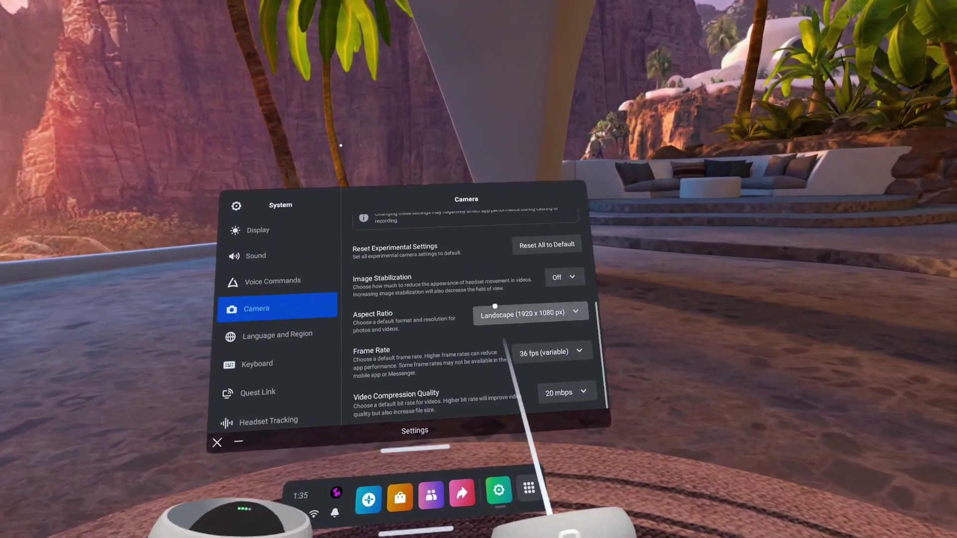
left_click(499, 311)
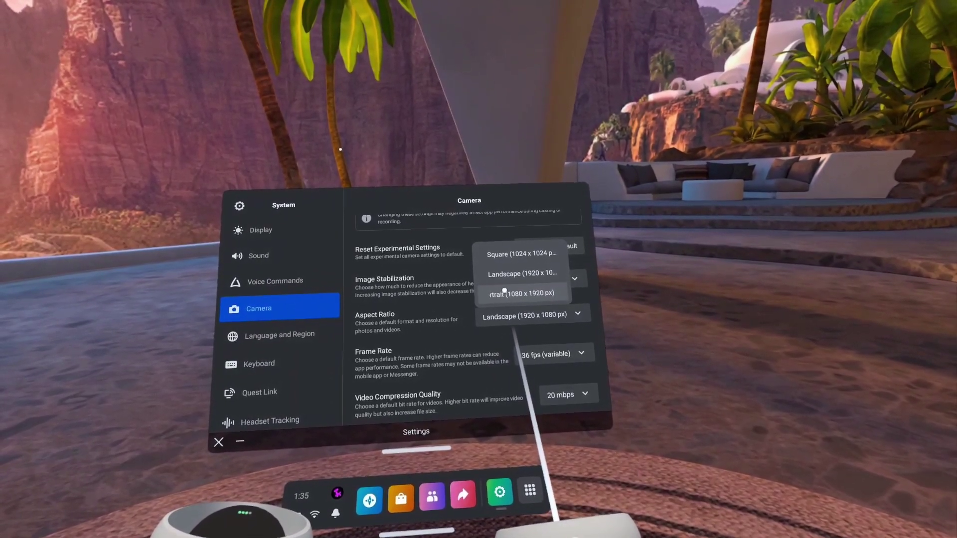
left_click(434, 317)
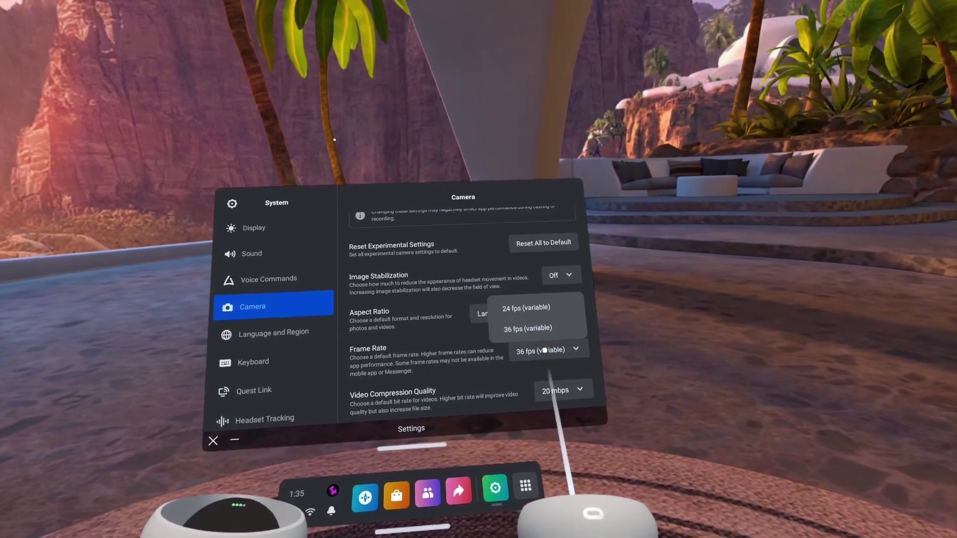
left_click(494, 374)
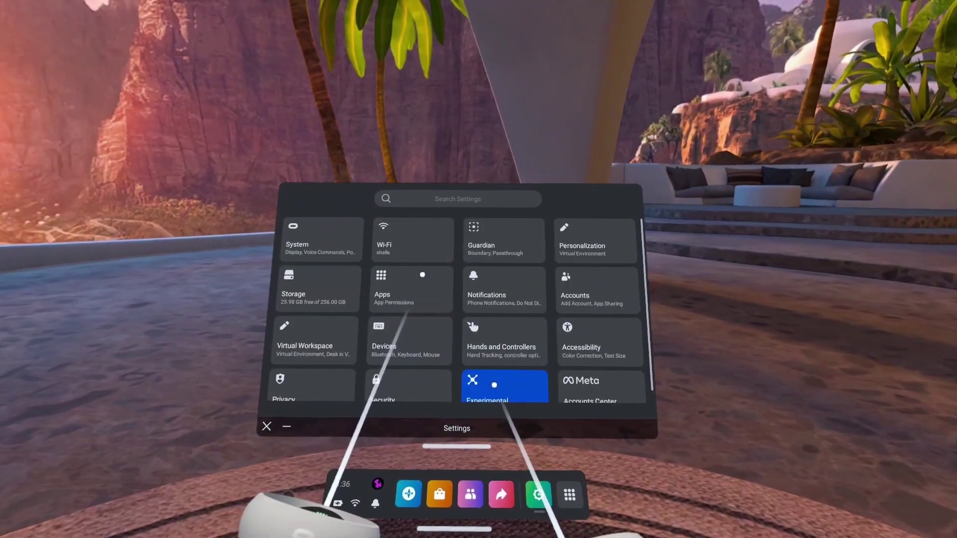
left_click(511, 383)
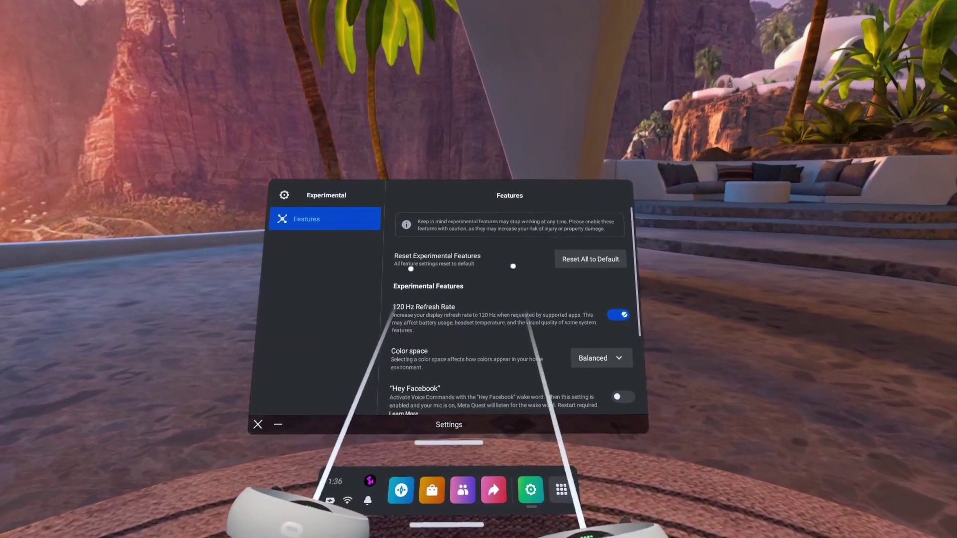
scroll(511, 276, "down", 5)
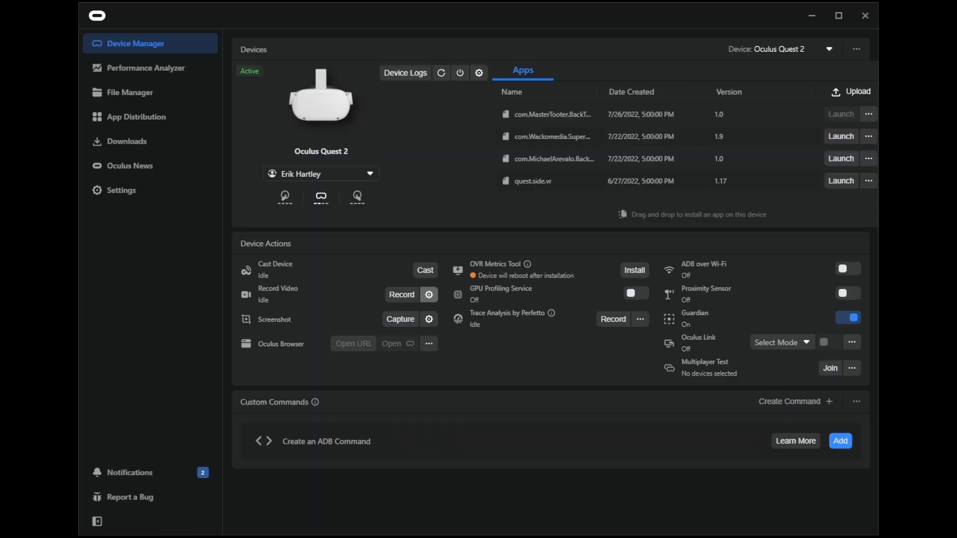
In Video Record Settings, move the resolution selection down to 2160p @ 60fps.
left_click(428, 294)
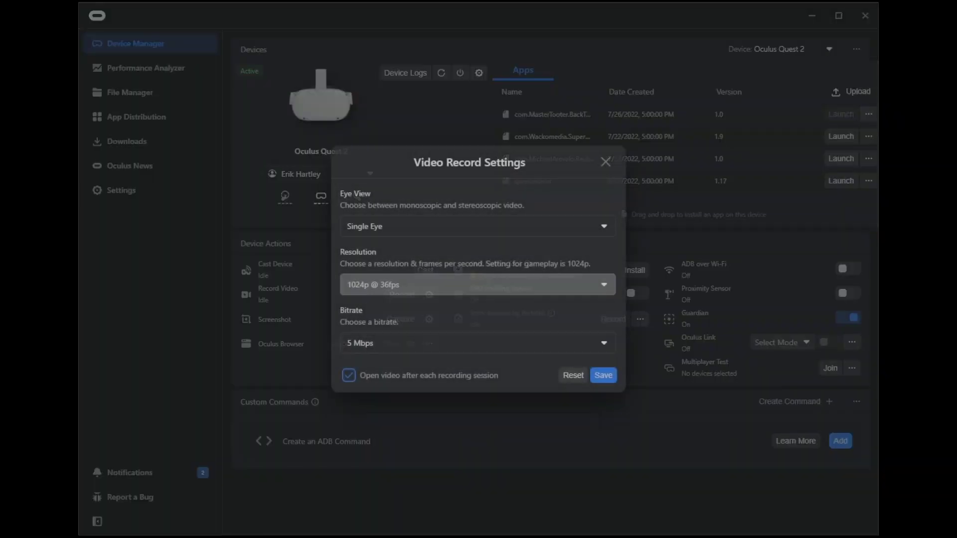
left_click(478, 226)
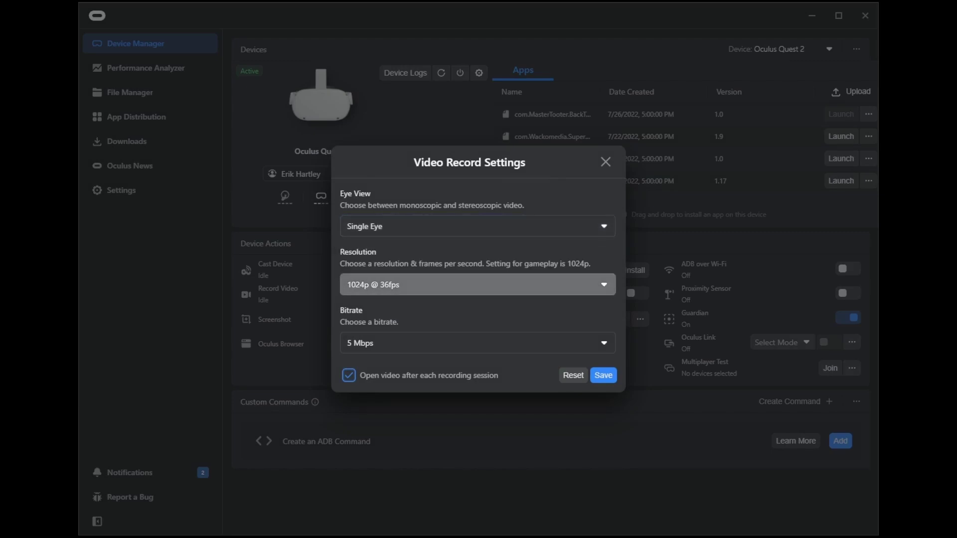
left_click(478, 285)
key("Down")
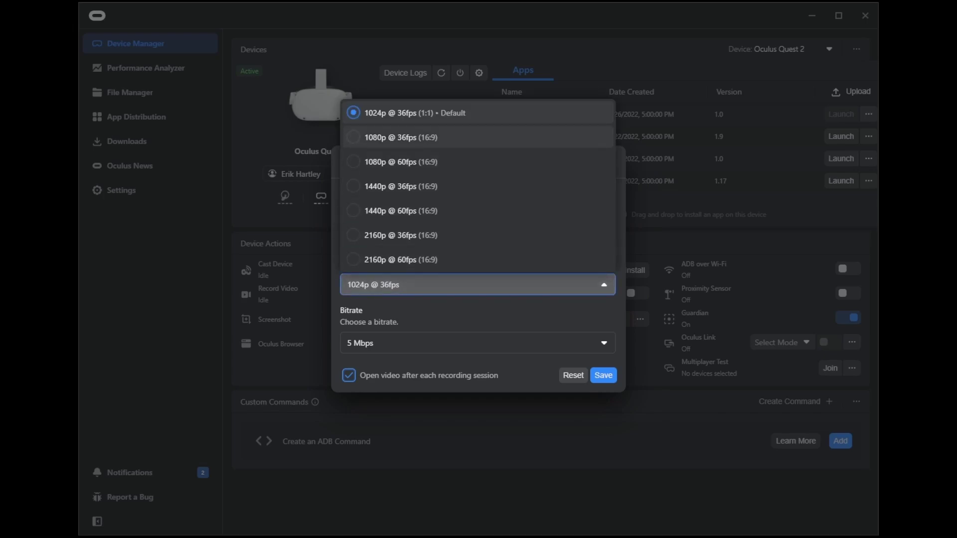
key("Down")
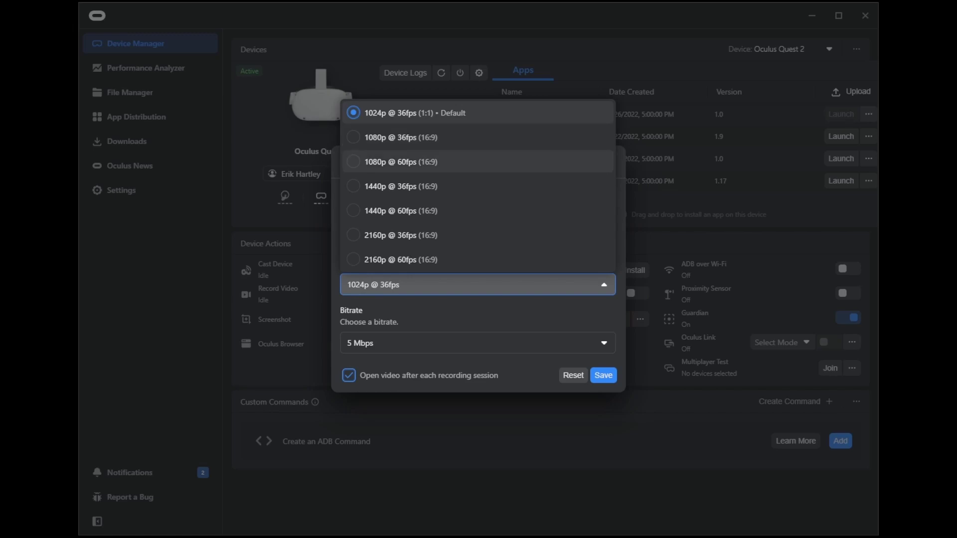
key("Down")
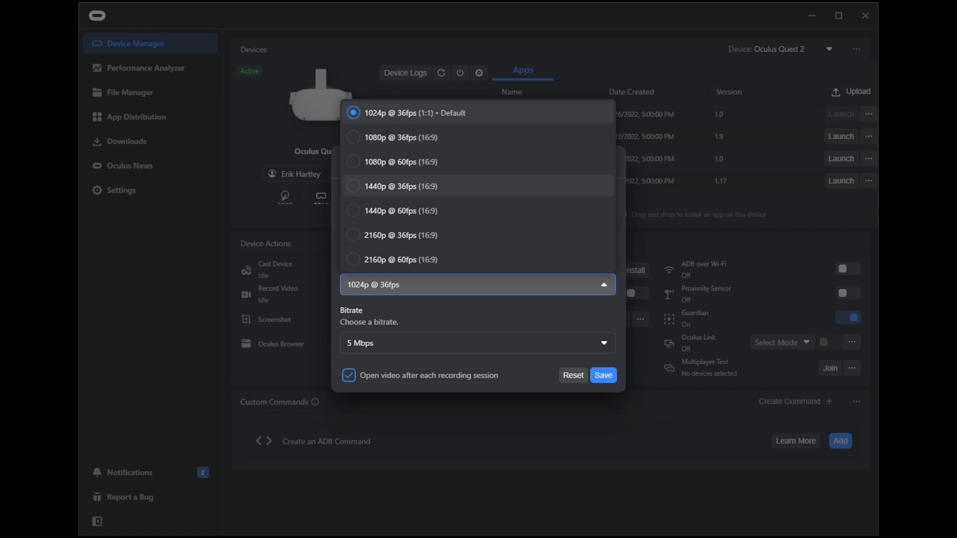
key("Down")
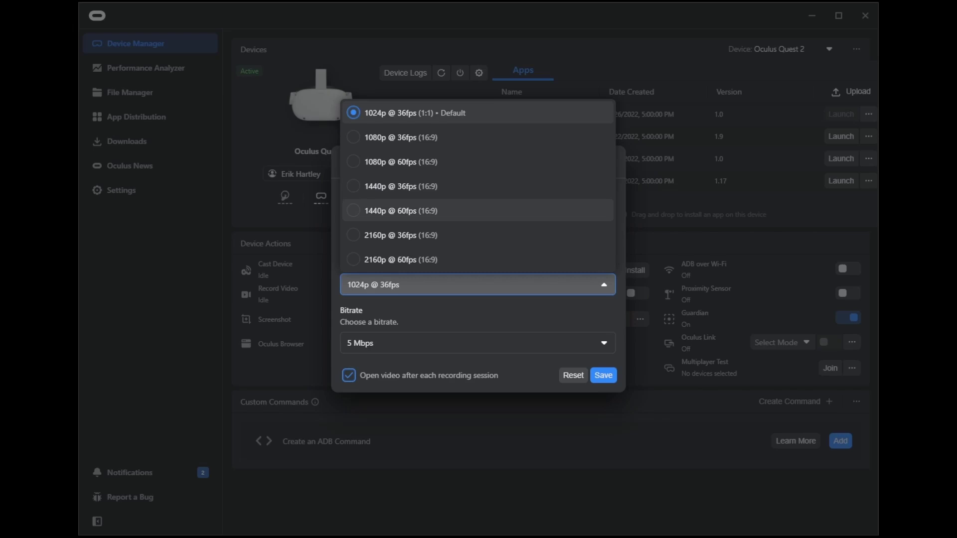
key("Down")
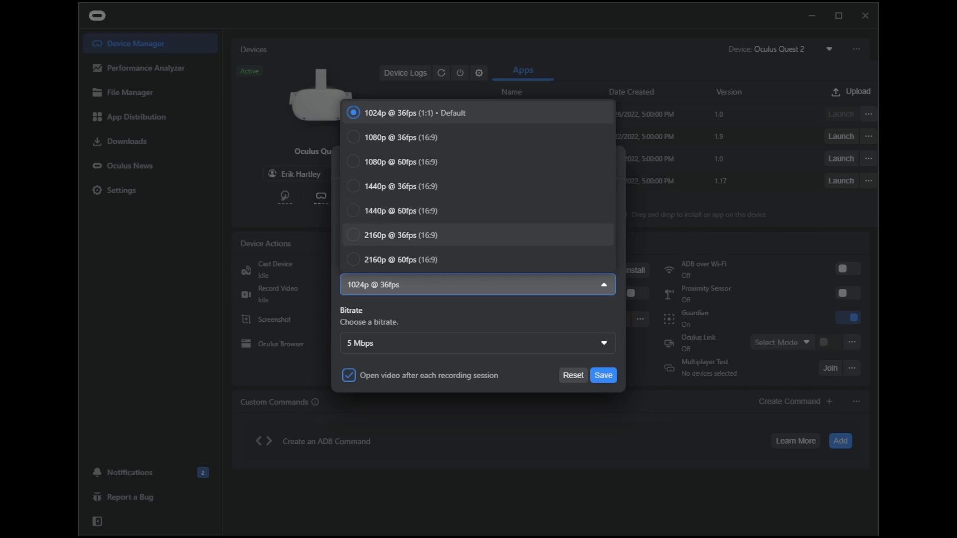
key("Down")
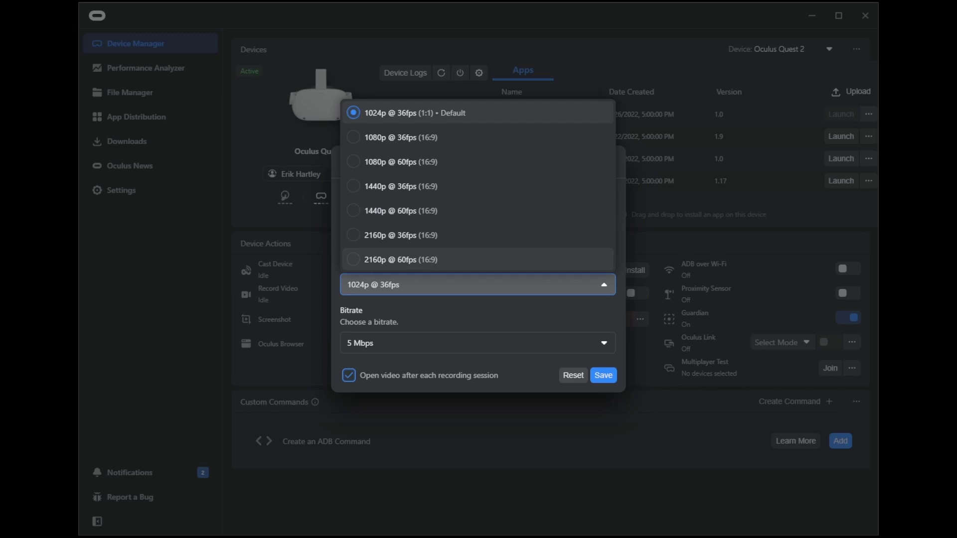
key("Down")
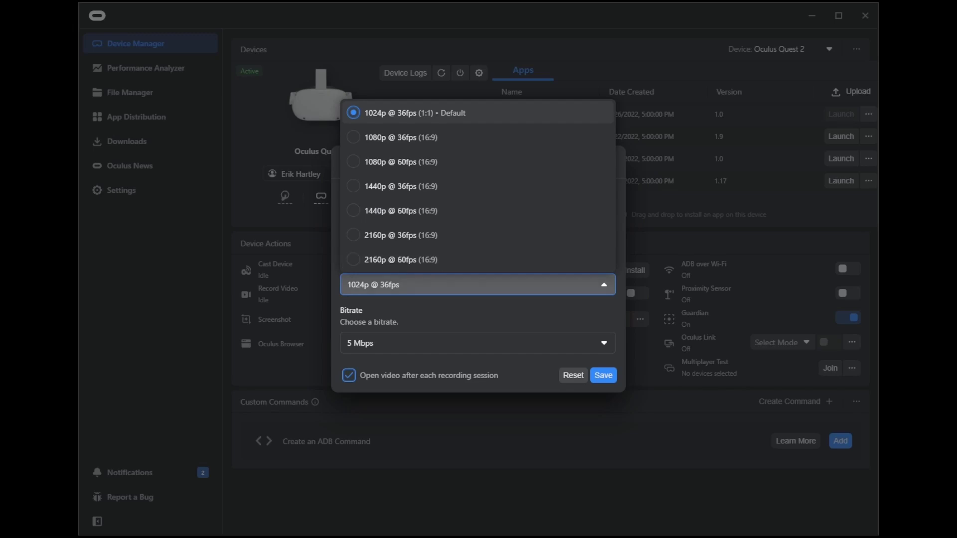
key("Up")
key("Down")
Browse the bitrate options, then confirm the 2160p @ 60fps resolution.
left_click(477, 285)
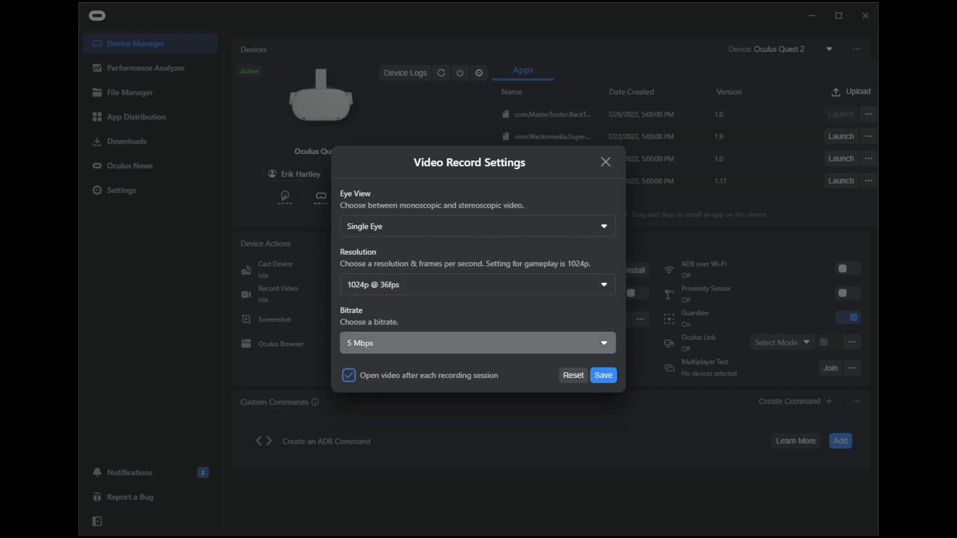
left_click(478, 343)
key("Up")
key("Down")
key("Down")
key("Up")
key("Down")
key("Down")
key("Down")
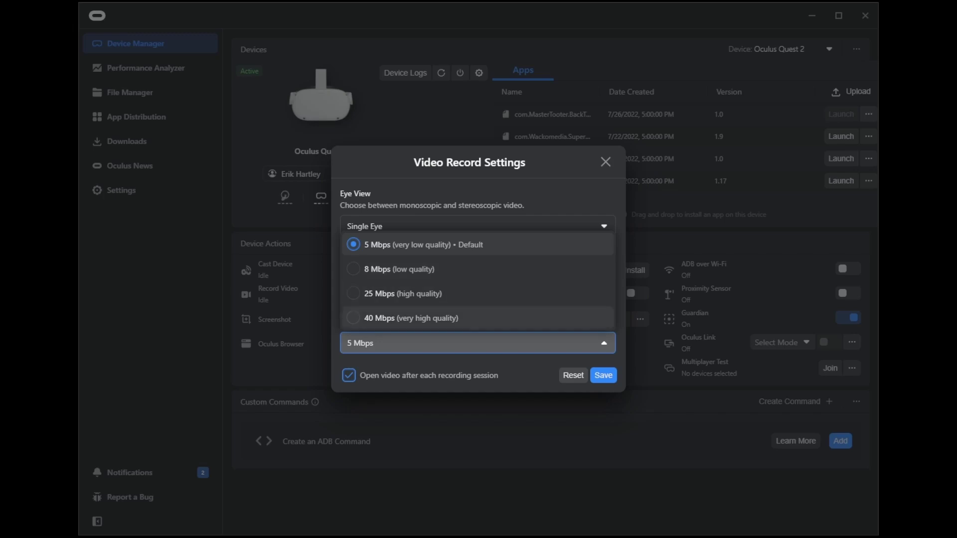
key("Down")
left_click(478, 343)
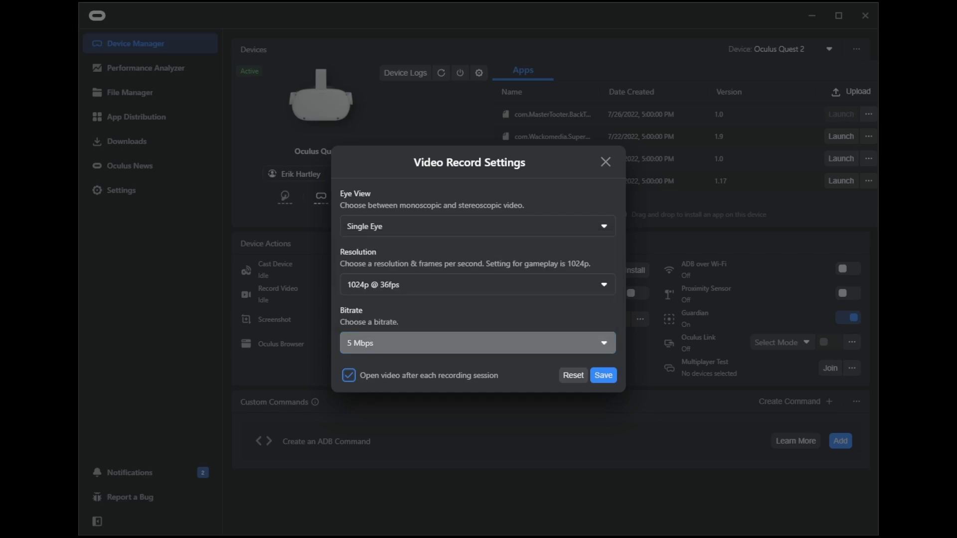
left_click(478, 285)
key("Return")
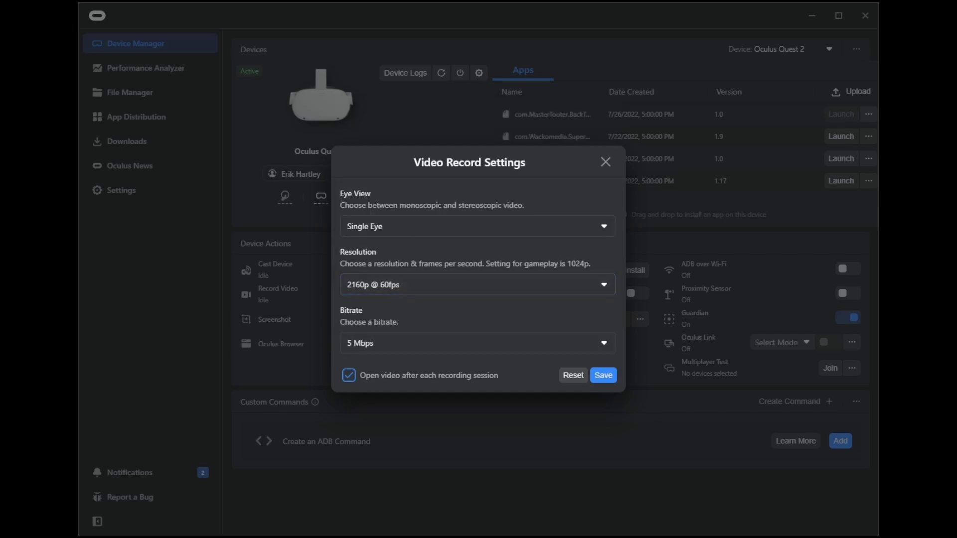
Set the bitrate to 40 Mbps and save the video record settings.
key("Tab")
key("Return")
key("Up")
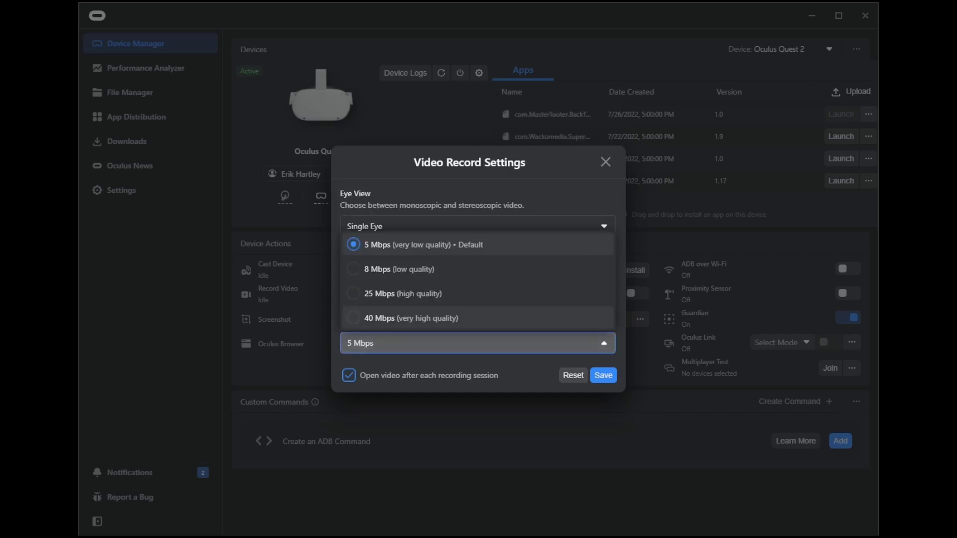
key("Return")
key("Tab")
key("Tab")
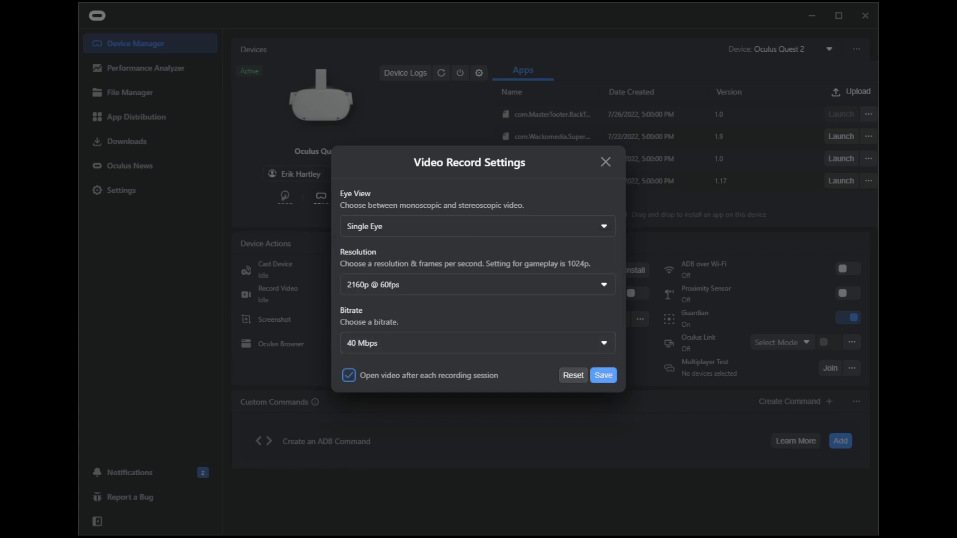
key("Return")
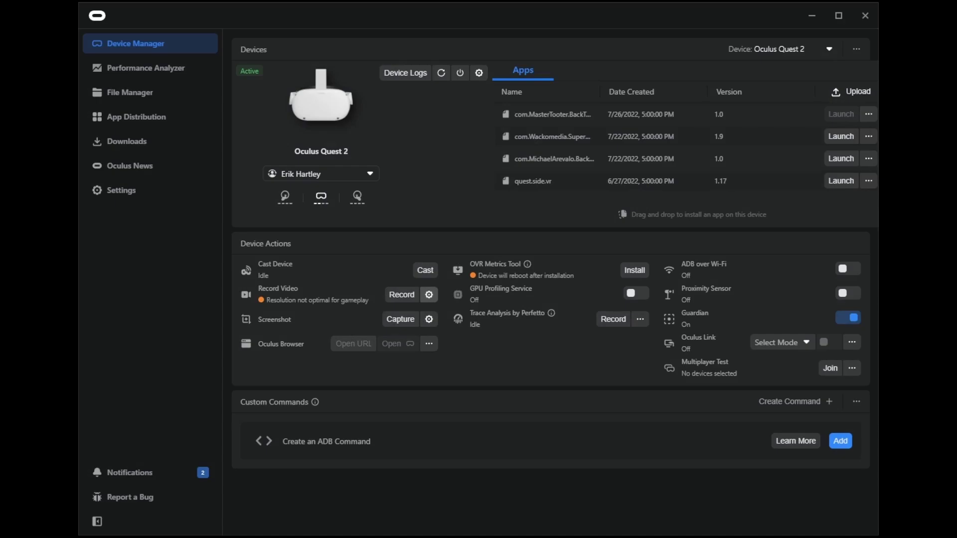
key("shift+Tab")
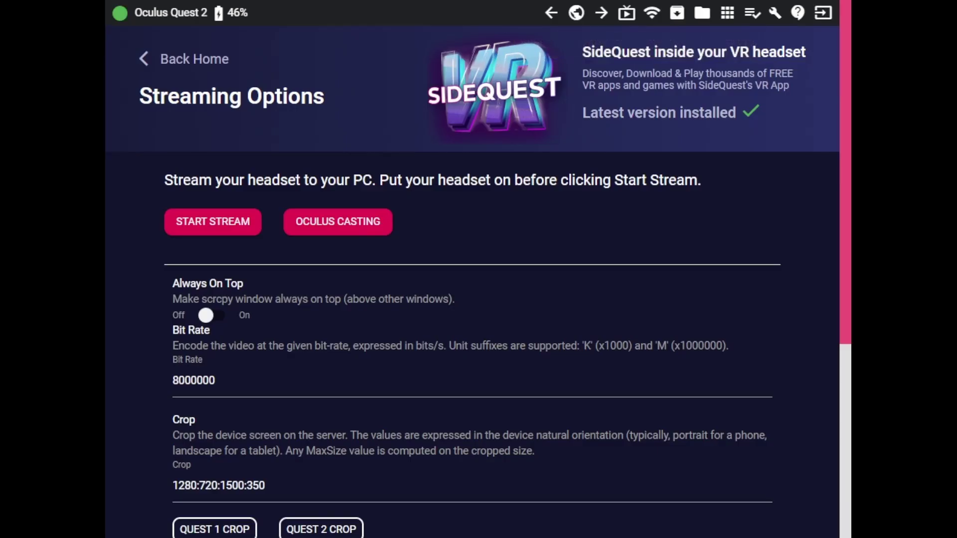
Review SideQuest's Streaming Options and apply the Quest 2 crop preset 1600:900:2017:510.
scroll(478, 279, "down", 1)
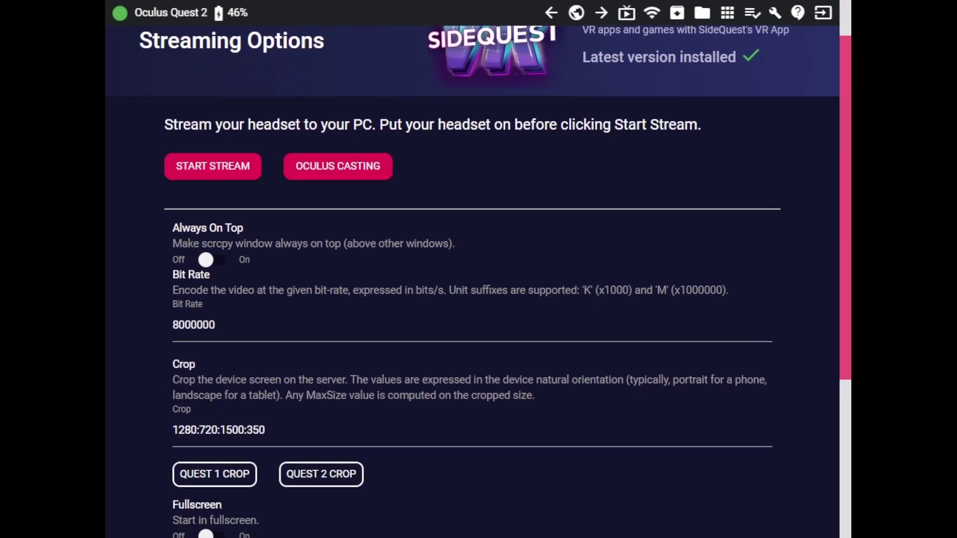
scroll(479, 280, "down", 2)
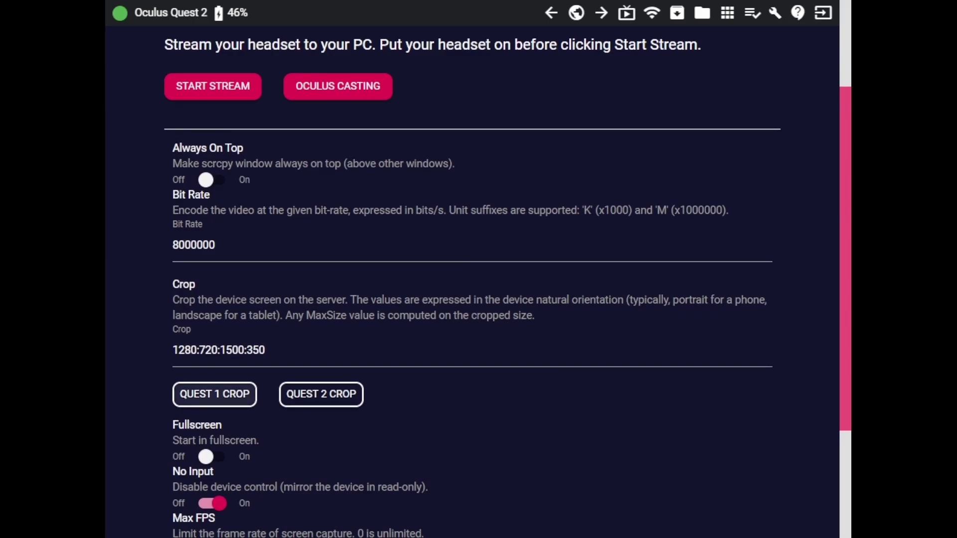
scroll(478, 279, "down", 3)
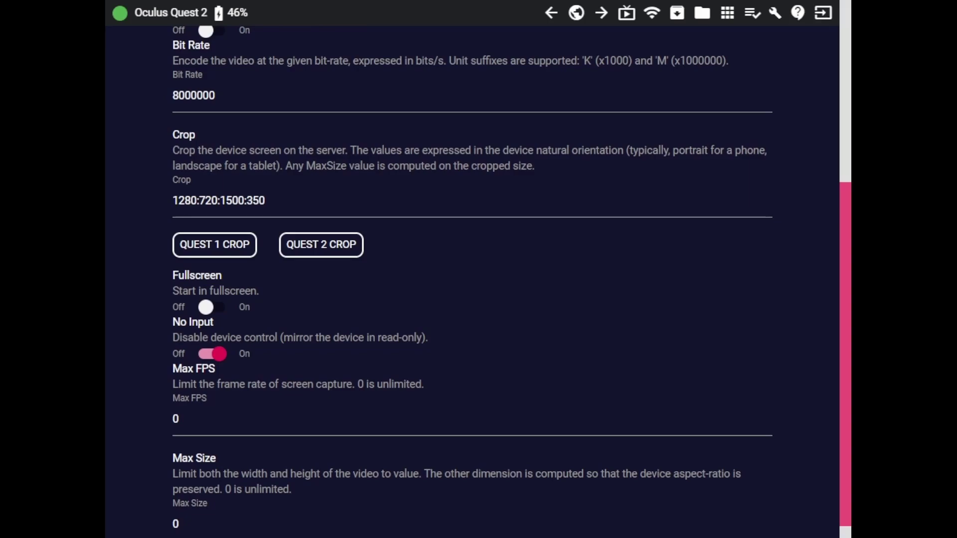
scroll(478, 279, "down", 1)
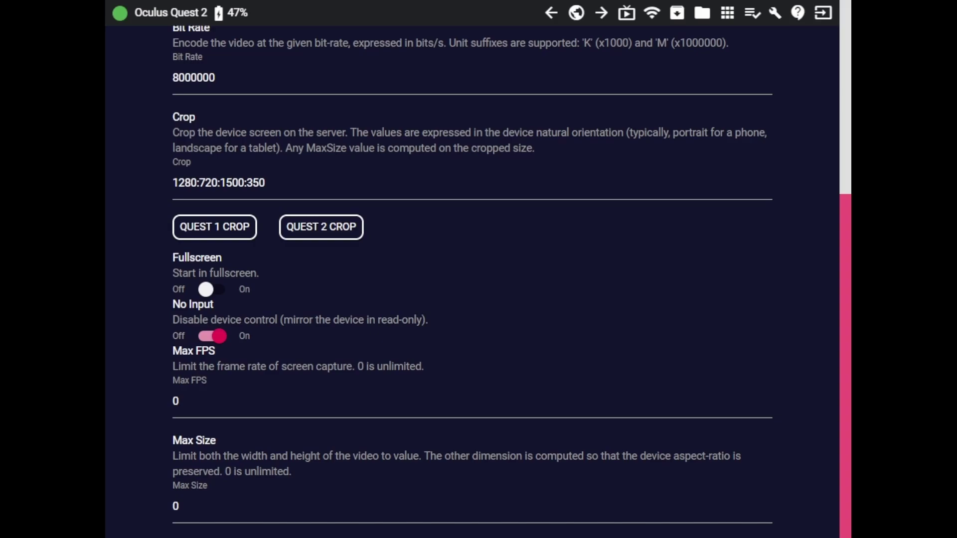
scroll(472, 281, "up", 2)
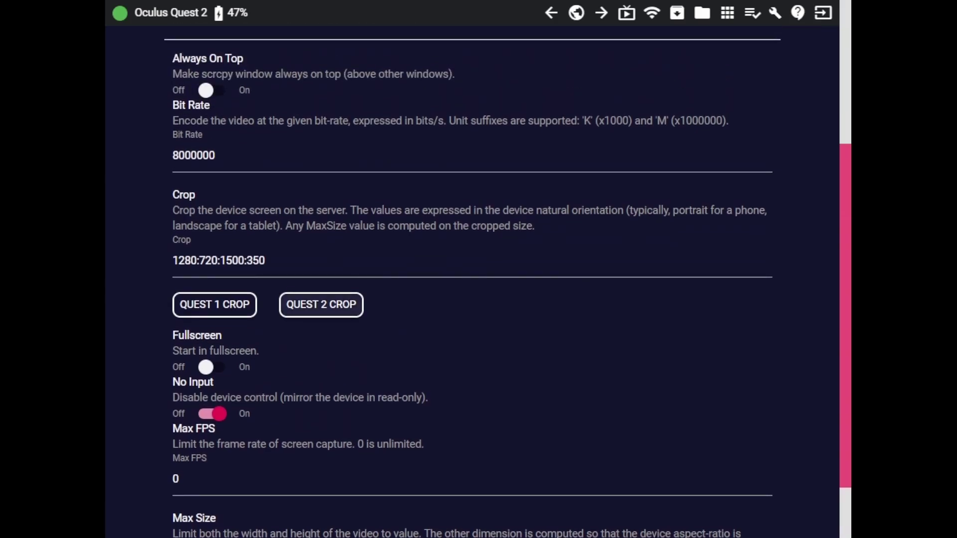
left_click(299, 302)
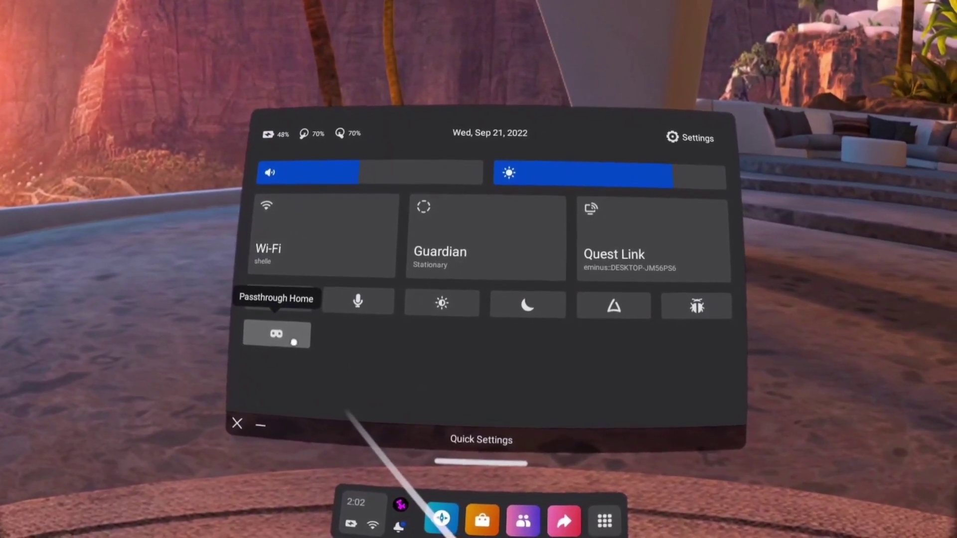
Switch on Passthrough Home in Quick Settings.
left_click(292, 338)
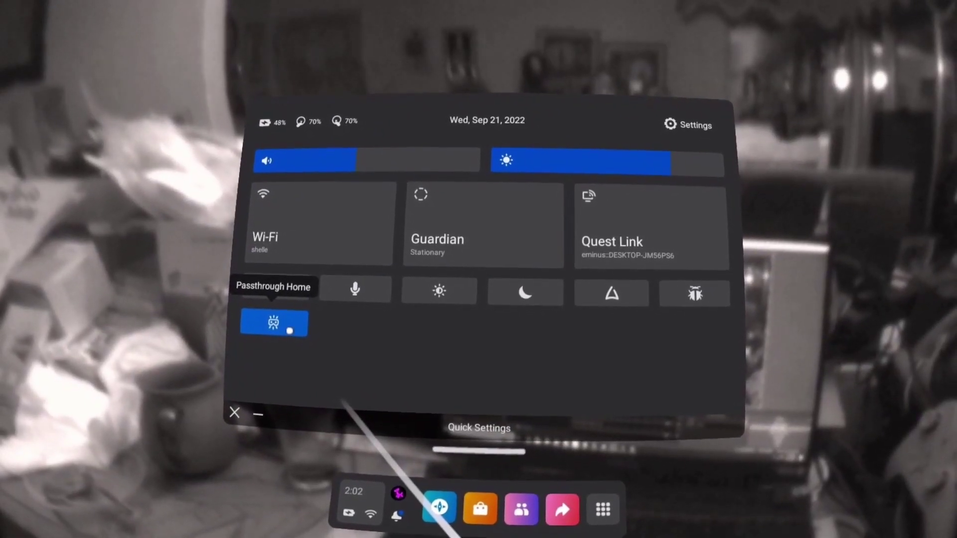